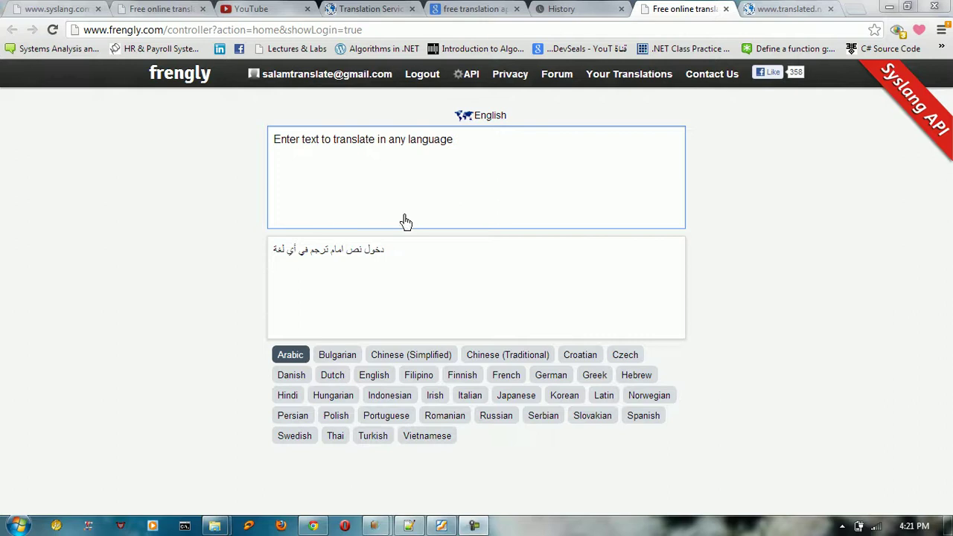
Set the source language to AUTODETECT and clear the sample text from the translation box.
{"action": "left_click", "coordinate": [489, 118]}
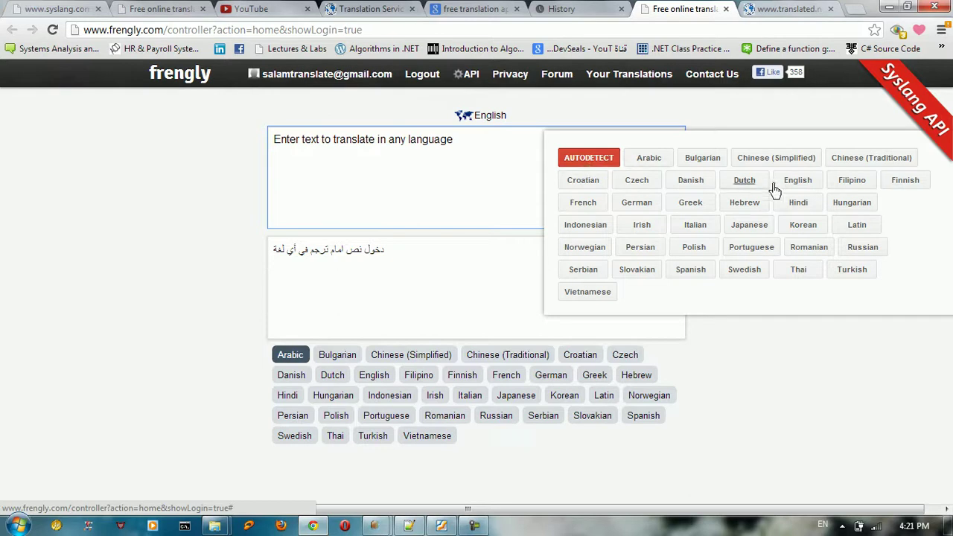
{"action": "left_click", "coordinate": [576, 162]}
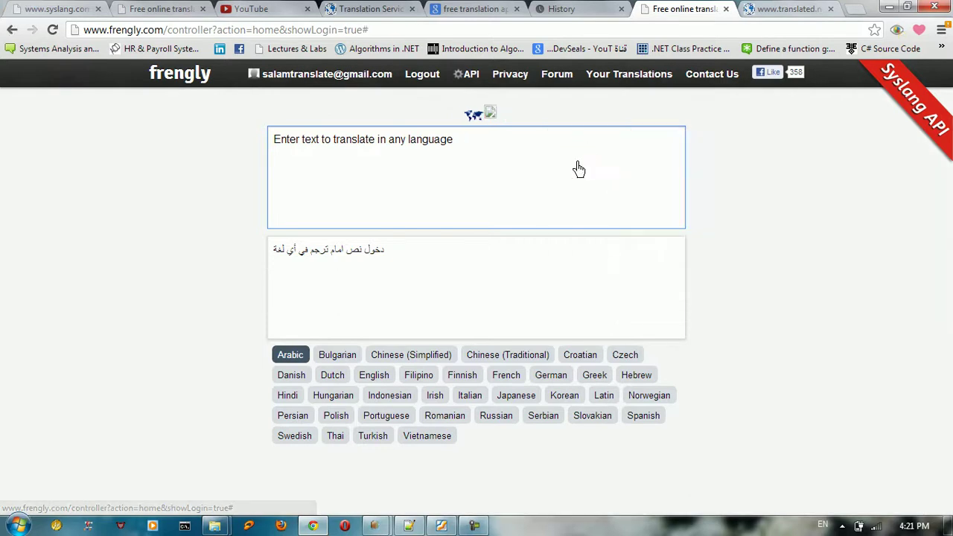
{"action": "left_click", "coordinate": [489, 115]}
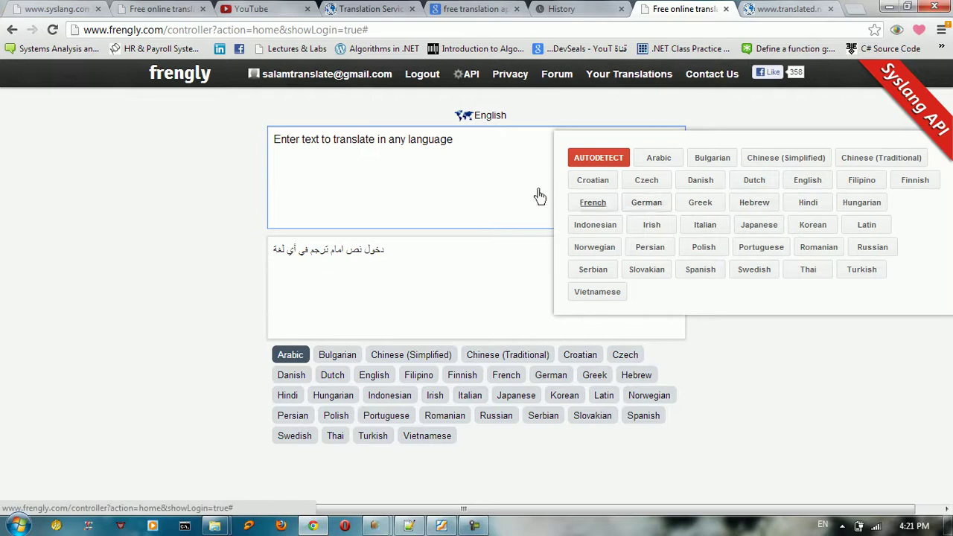
{"action": "left_click", "coordinate": [485, 171]}
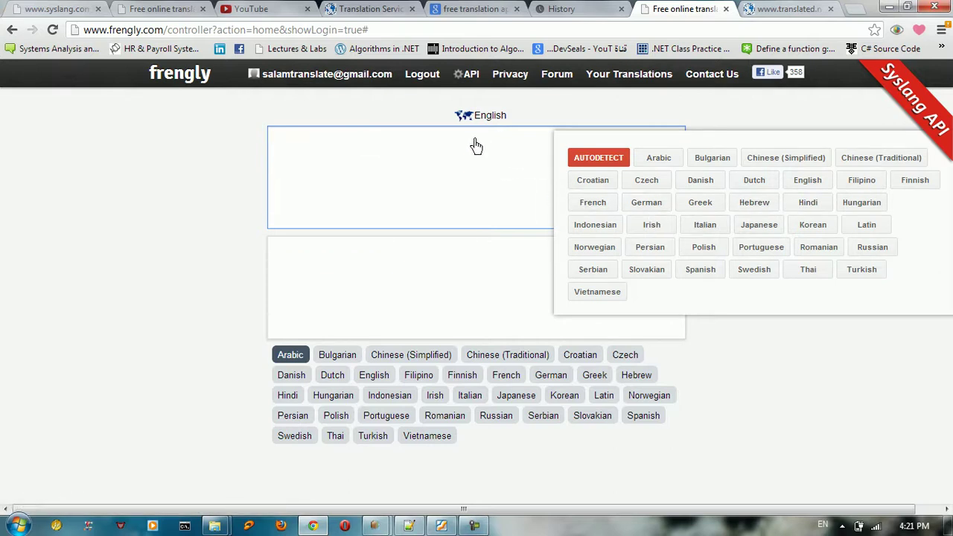
{"action": "left_click", "coordinate": [600, 162]}
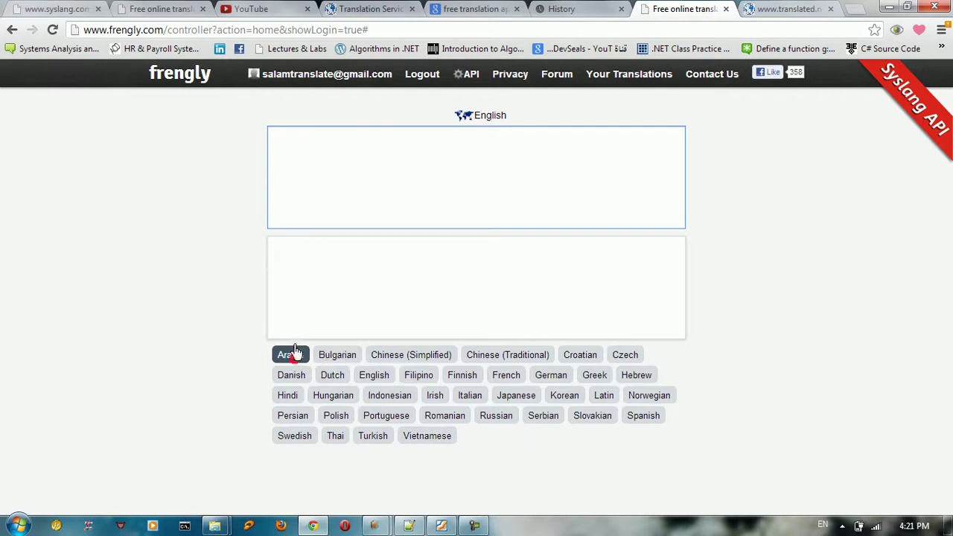
Enter "hello" as the text to translate into Arabic and check its translation.
{"action": "left_click", "coordinate": [356, 220]}
{"action": "type", "text": "hello"}
{"action": "left_click_drag", "start_coordinate": [266, 275], "coordinate": [347, 270]}
Open the translation API documentation and examine the sample REST request URL and its parameters.
{"action": "left_click", "coordinate": [465, 80]}
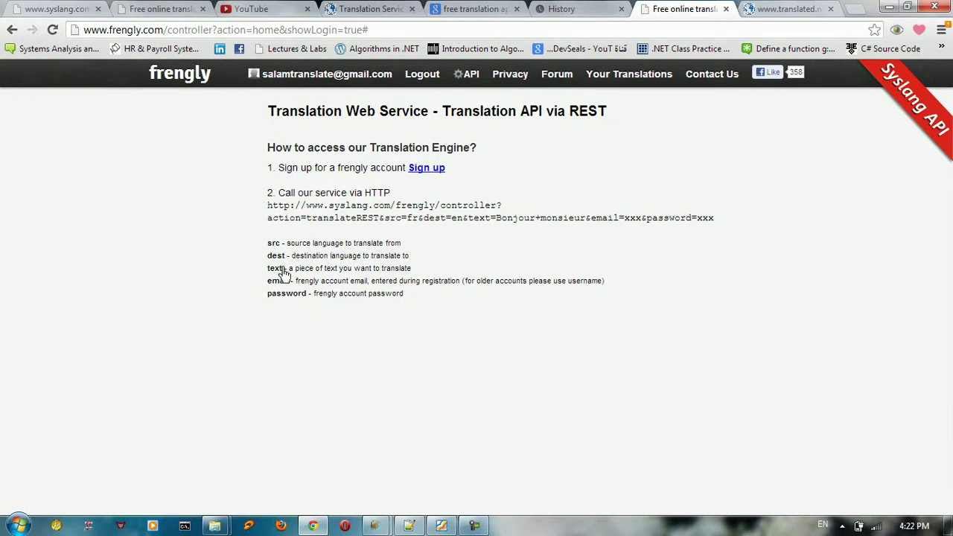
{"action": "triple_click", "coordinate": [520, 220]}
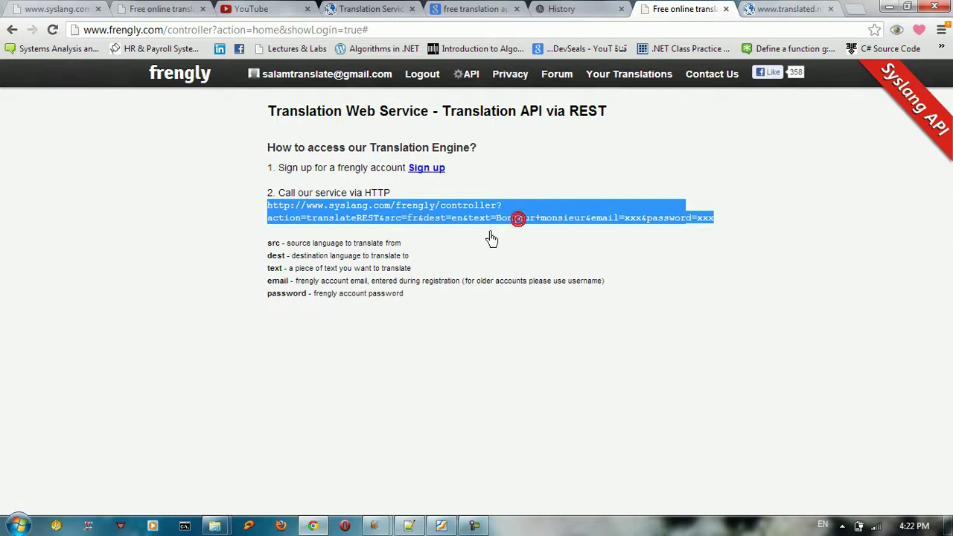
{"action": "left_click", "coordinate": [397, 263]}
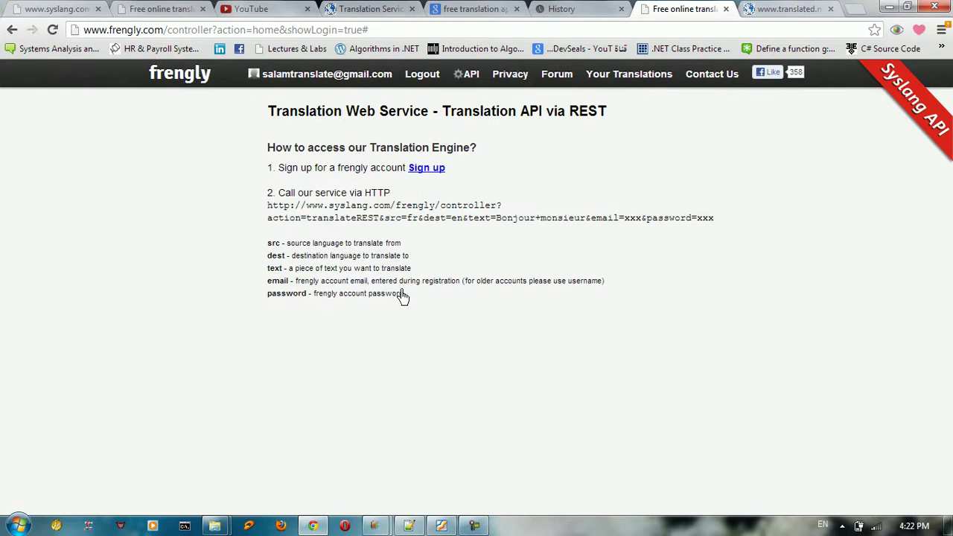
Replace the page address with the copied translateREST URL using src=en, dest=ar, text=Bonjour+monsieur, plus the account e-mail and password.
{"action": "left_click", "coordinate": [274, 31]}
{"action": "right_click", "coordinate": [274, 31]}
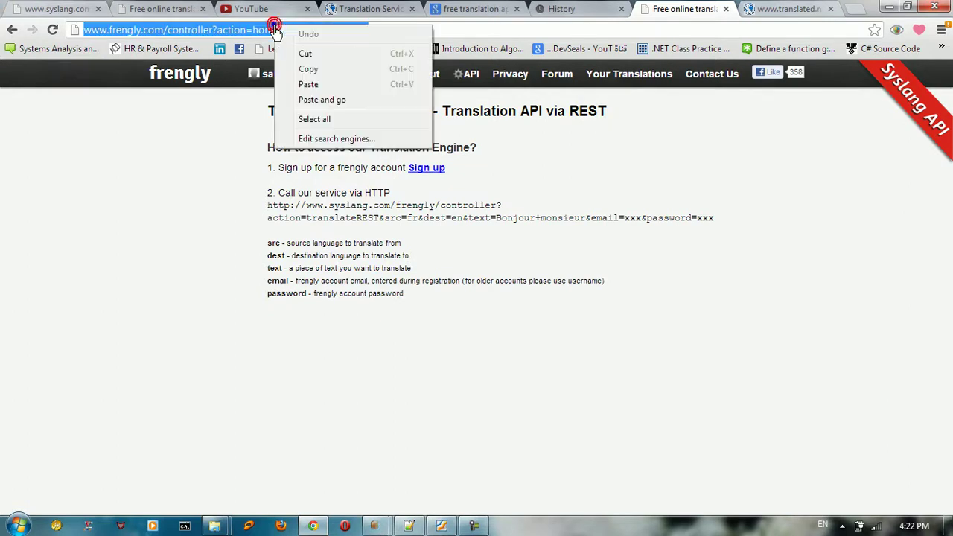
{"action": "left_click", "coordinate": [308, 84]}
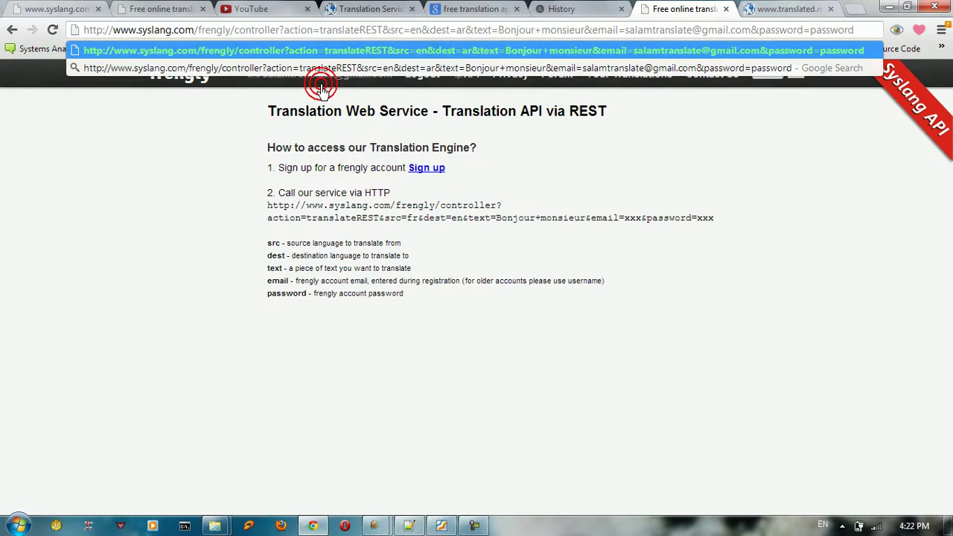
{"action": "left_click", "coordinate": [225, 193]}
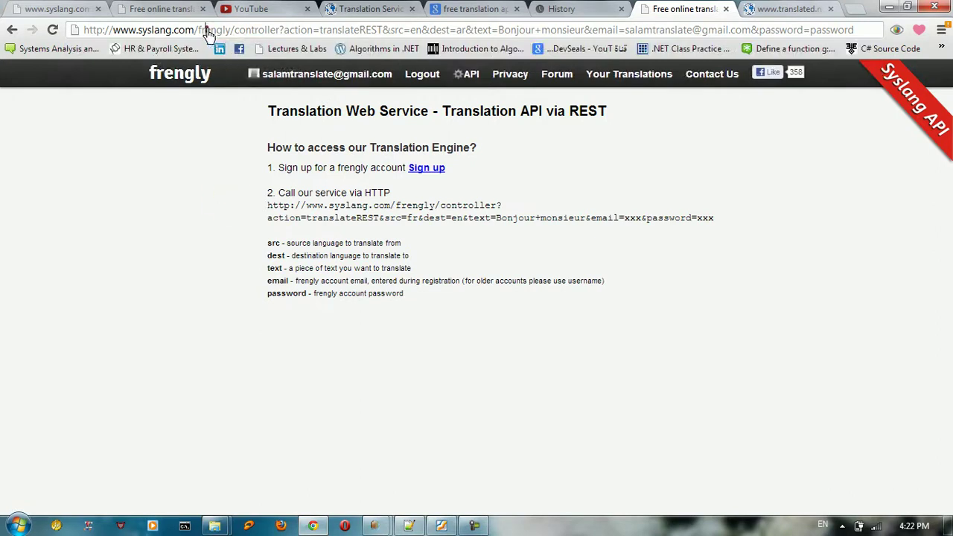
Replace "monsieur" in the request URL's text parameter with a person's first name and send the request.
{"action": "left_click", "coordinate": [246, 30]}
{"action": "left_click", "coordinate": [390, 32]}
{"action": "double_click", "coordinate": [516, 35]}
{"action": "left_click", "coordinate": [519, 36]}
{"action": "double_click", "coordinate": [523, 39]}
{"action": "triple_click", "coordinate": [556, 36]}
{"action": "left_click", "coordinate": [554, 37]}
{"action": "double_click", "coordinate": [562, 37]}
{"action": "type", "text": "hamza&"}
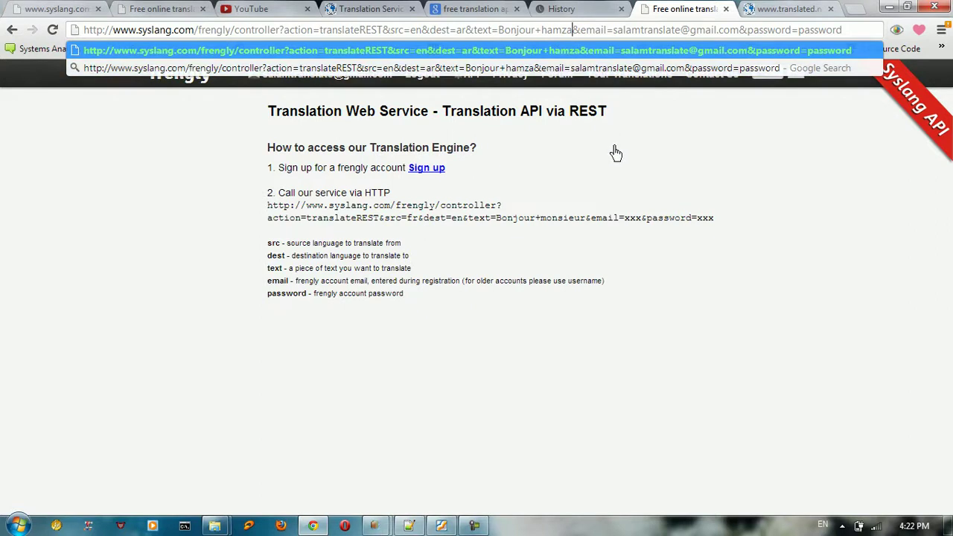
{"action": "key", "text": "Return"}
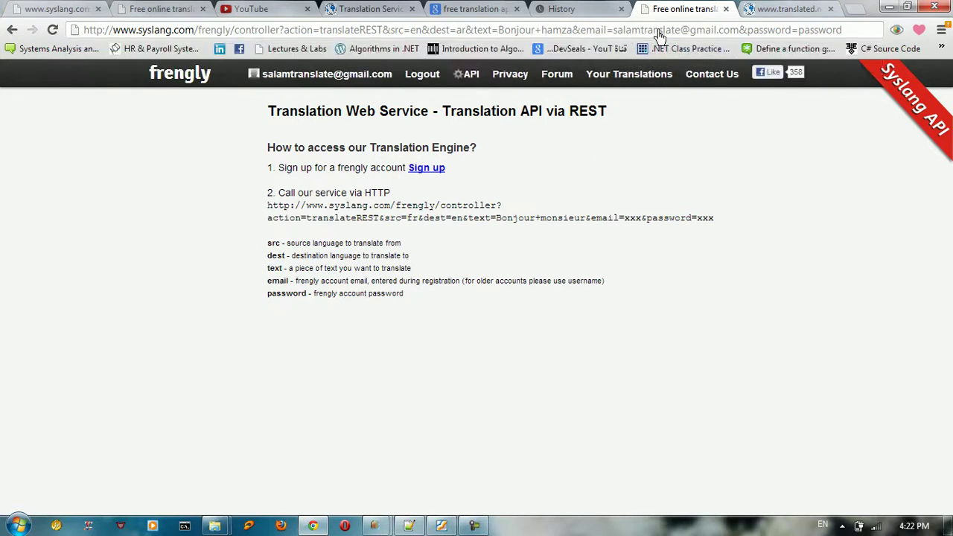
{"action": "left_click", "coordinate": [737, 34]}
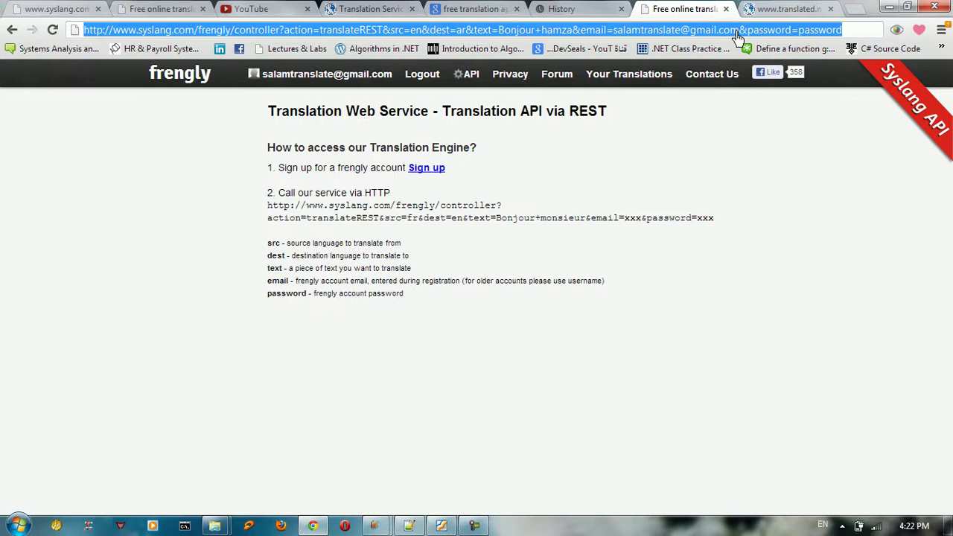
{"action": "left_click", "coordinate": [737, 33]}
{"action": "key", "text": "Return"}
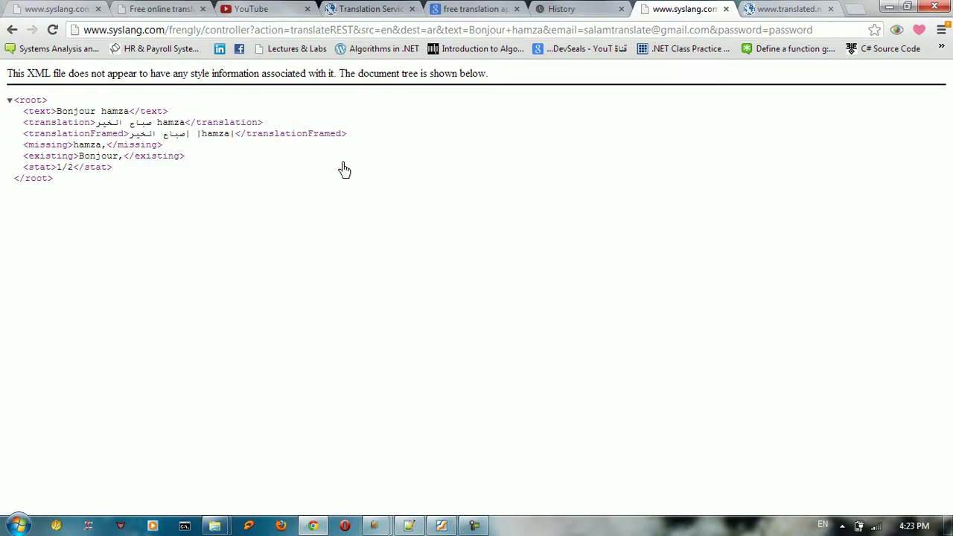
Examine the returned XML, comparing the text, translation and existing elements of the response.
{"action": "left_click_drag", "start_coordinate": [306, 164], "coordinate": [33, 103]}
{"action": "left_click", "coordinate": [99, 128]}
{"action": "triple_click", "coordinate": [130, 160]}
{"action": "left_click", "coordinate": [132, 161]}
{"action": "left_click_drag", "start_coordinate": [51, 113], "coordinate": [90, 117]}
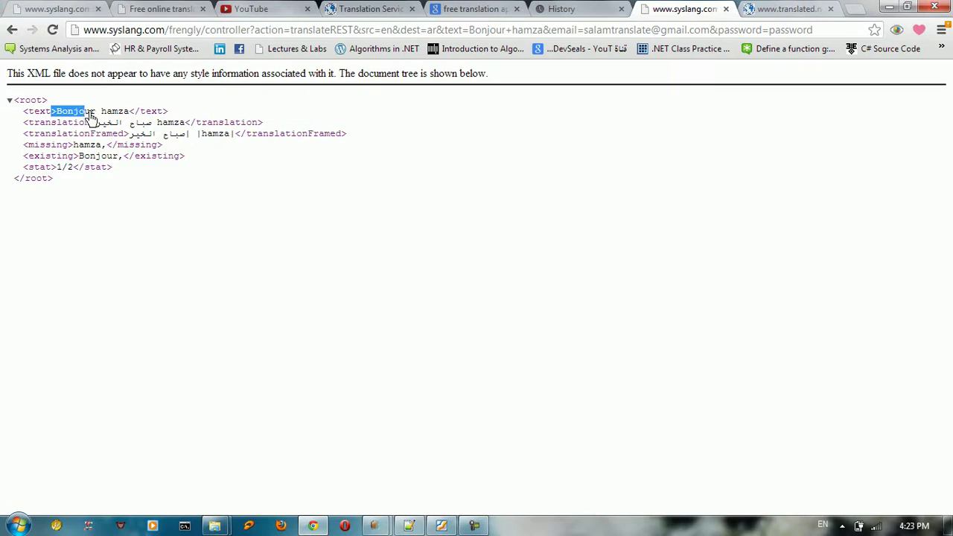
{"action": "double_click", "coordinate": [118, 117]}
{"action": "left_click", "coordinate": [127, 117]}
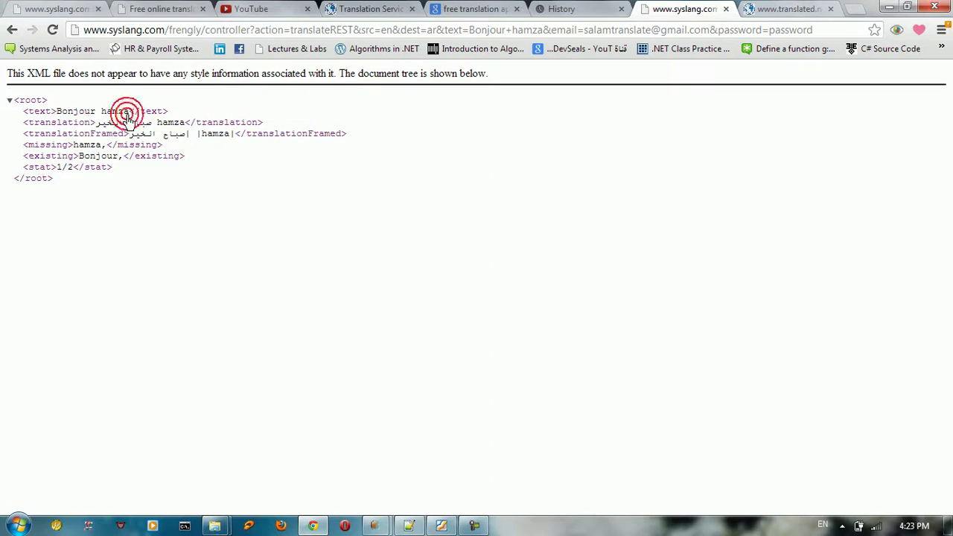
{"action": "double_click", "coordinate": [97, 122]}
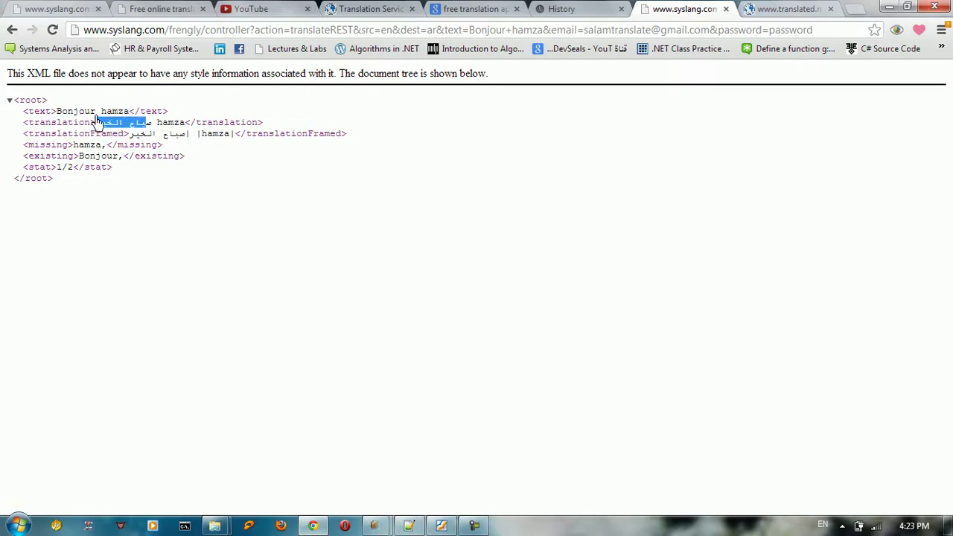
{"action": "left_click", "coordinate": [61, 118]}
{"action": "double_click", "coordinate": [67, 114]}
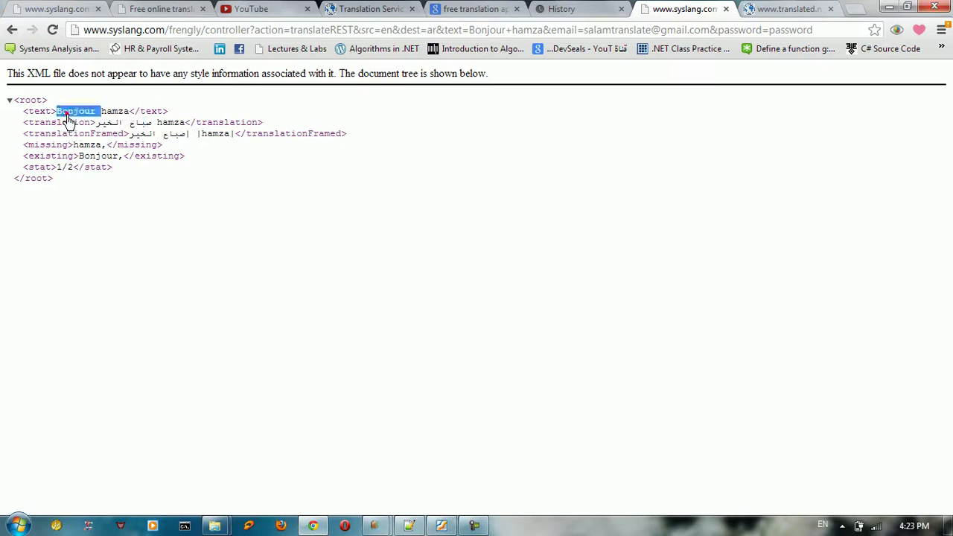
{"action": "left_click", "coordinate": [67, 117]}
{"action": "left_click", "coordinate": [131, 35]}
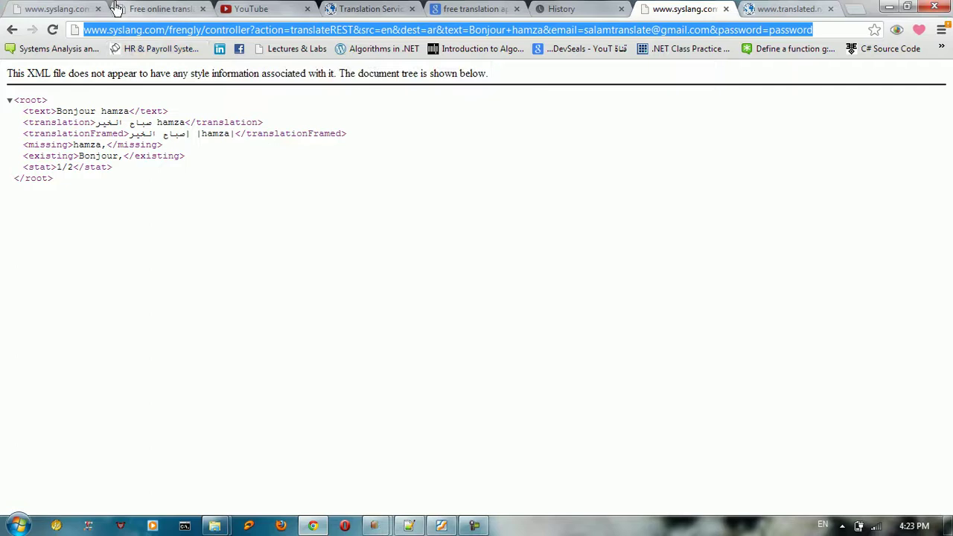
{"action": "left_click", "coordinate": [8, 32]}
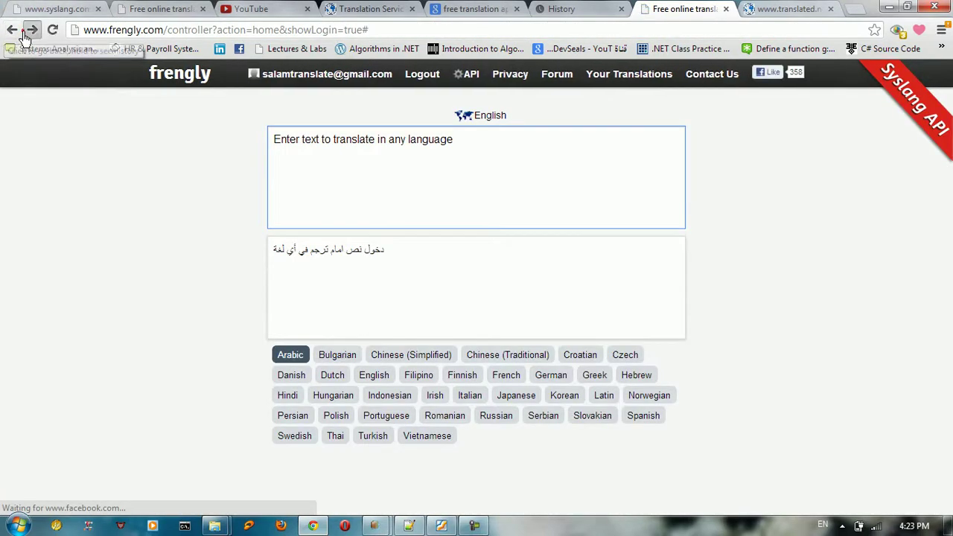
{"action": "left_click", "coordinate": [28, 32]}
{"action": "double_click", "coordinate": [132, 191]}
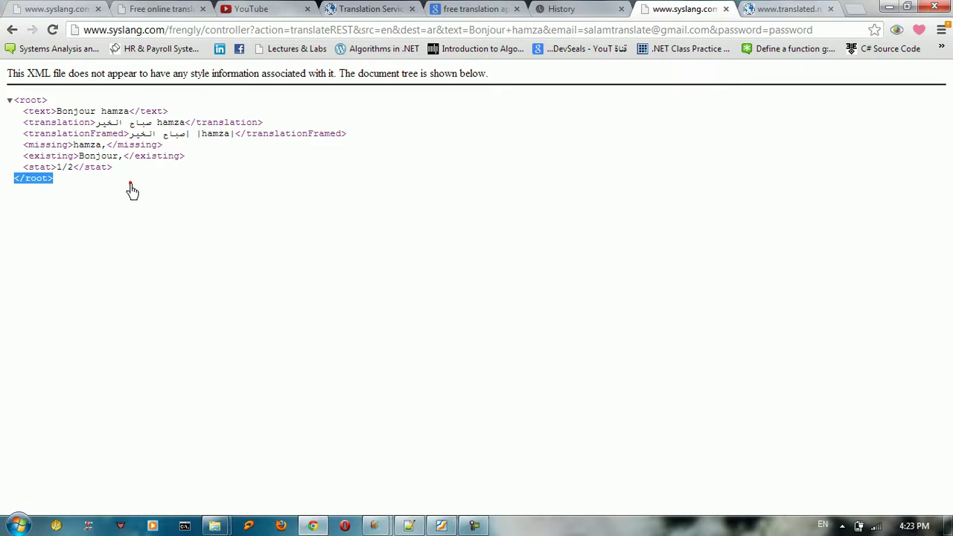
{"action": "left_click", "coordinate": [131, 191]}
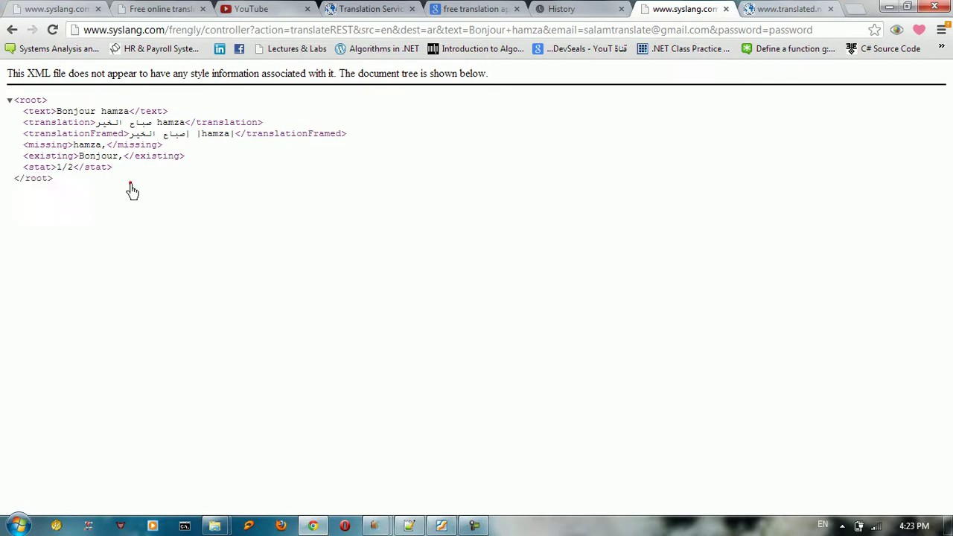
{"action": "left_click", "coordinate": [77, 111]}
Re-enter en as the request URL's source language, replace "Bonjour" with "good" in the text parameter, and send the request.
{"action": "left_click", "coordinate": [369, 32]}
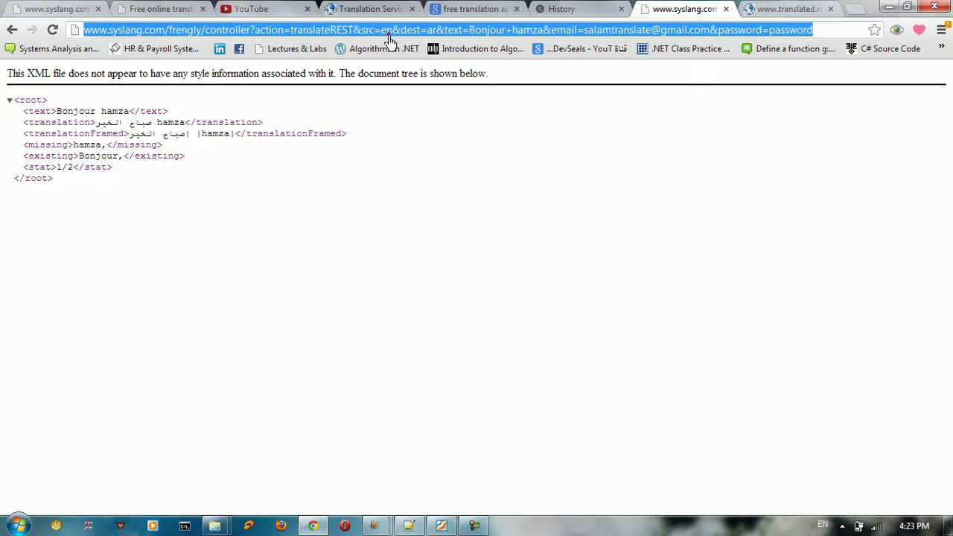
{"action": "left_click", "coordinate": [388, 34]}
{"action": "key", "text": "BackSpace"}
{"action": "key", "text": "BackSpace"}
{"action": "type", "text": "en"}
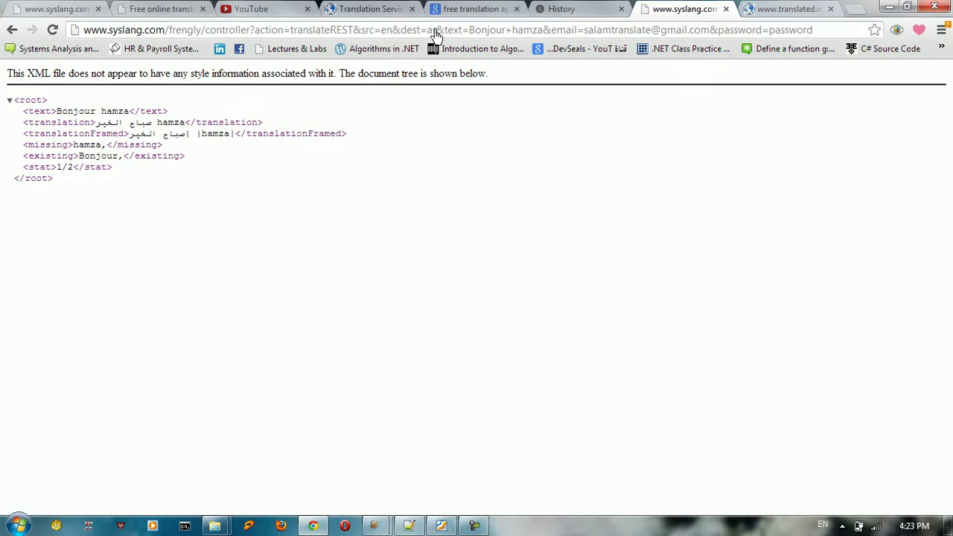
{"action": "double_click", "coordinate": [493, 34]}
{"action": "type", "text": "good"}
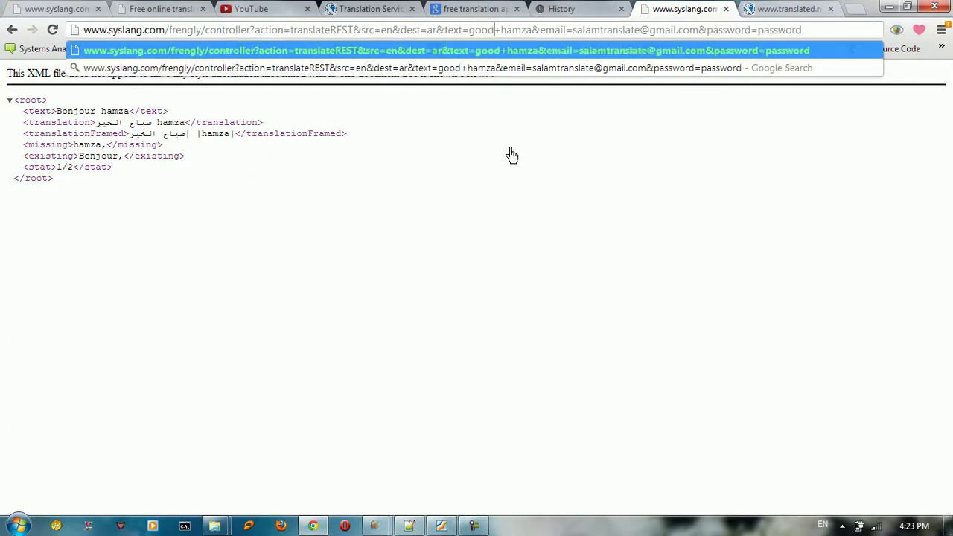
{"action": "left_click", "coordinate": [530, 34]}
{"action": "left_click", "coordinate": [567, 32]}
{"action": "key", "text": "Return"}
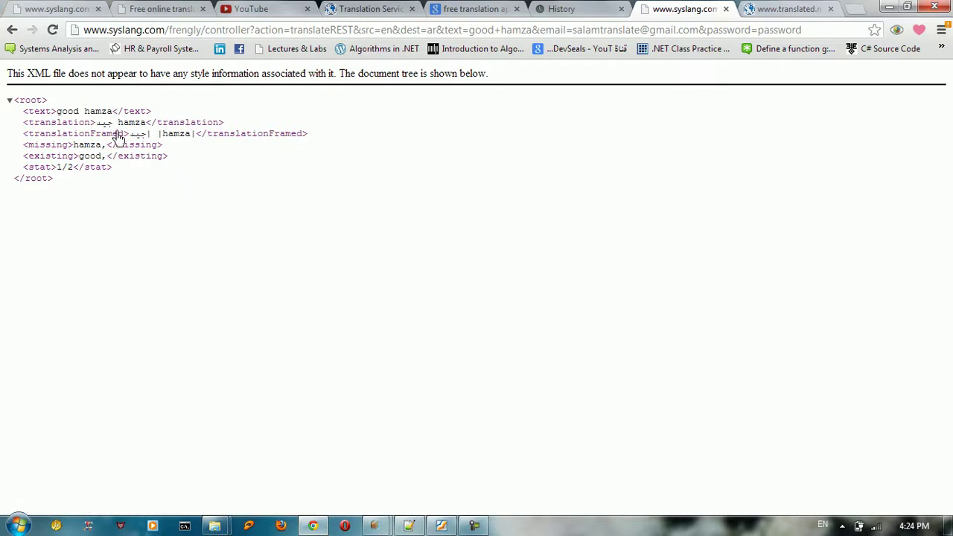
Check the text and translation elements in the XML response to the edited request.
{"action": "double_click", "coordinate": [67, 111]}
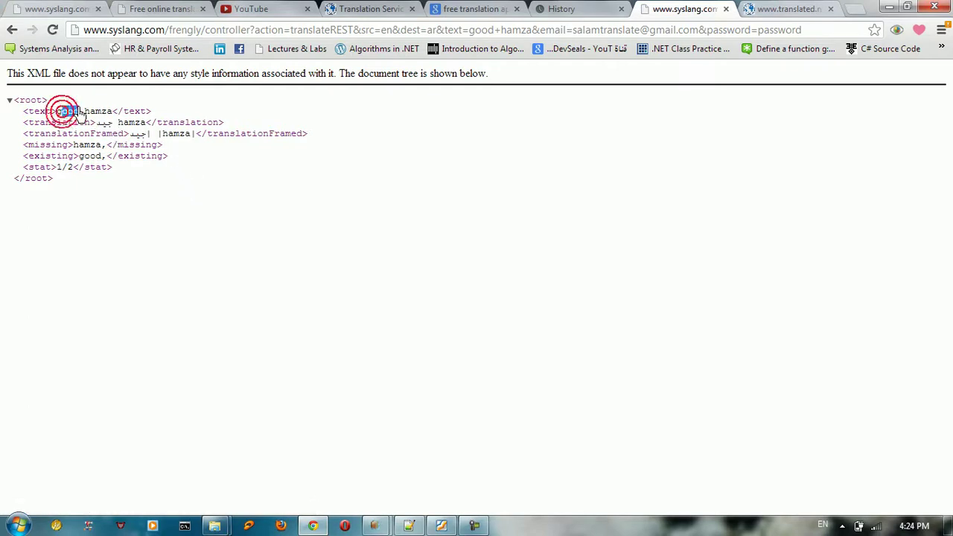
{"action": "double_click", "coordinate": [105, 125]}
{"action": "left_click", "coordinate": [117, 132]}
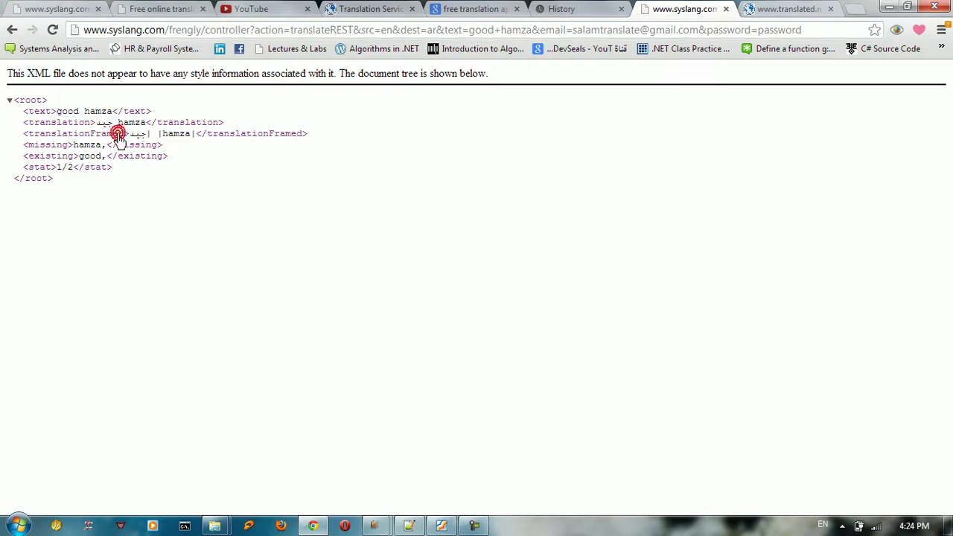
{"action": "left_click_drag", "start_coordinate": [129, 192], "coordinate": [106, 111]}
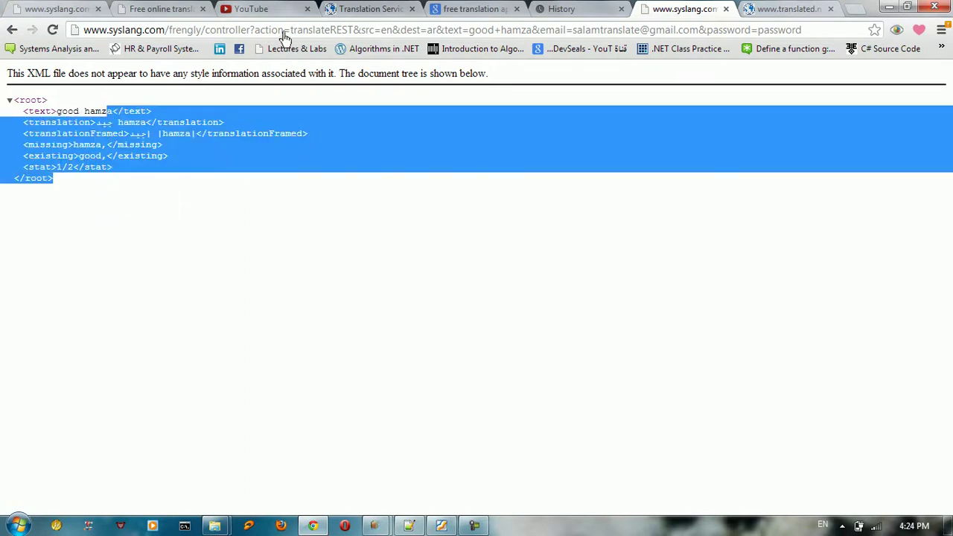
Copy the full translateREST request URL of the current page.
{"action": "right_click", "coordinate": [287, 30]}
{"action": "left_click", "coordinate": [317, 76]}
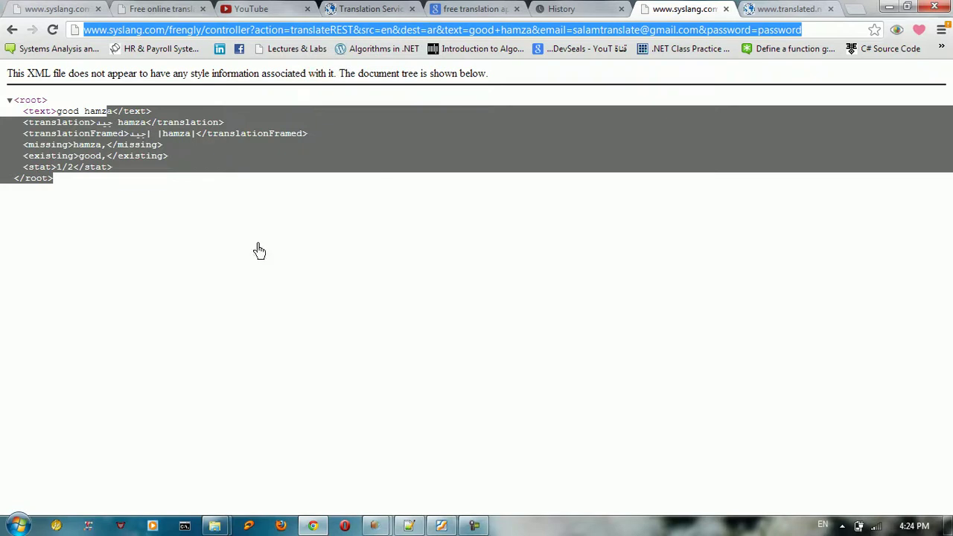
{"action": "left_click", "coordinate": [256, 248]}
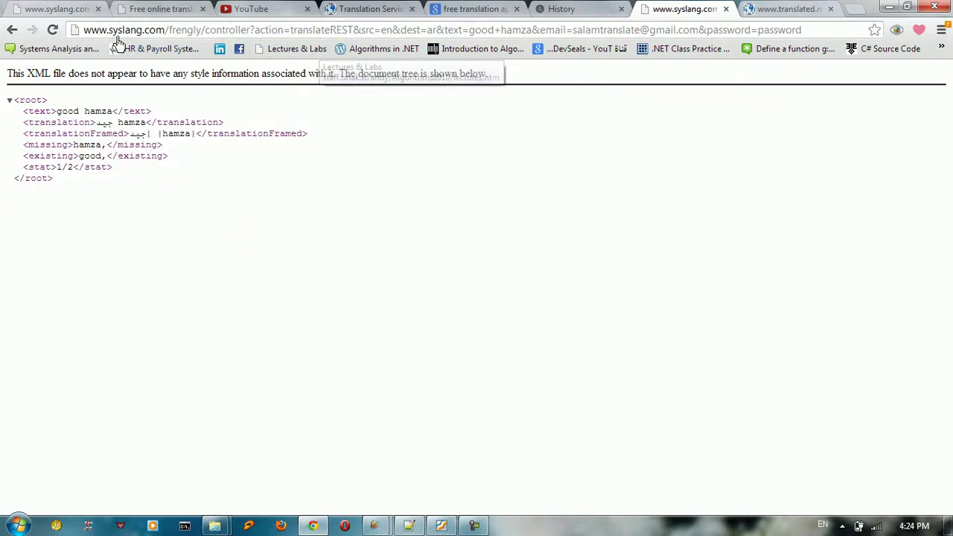
{"action": "left_click", "coordinate": [303, 280]}
{"action": "double_click", "coordinate": [304, 280]}
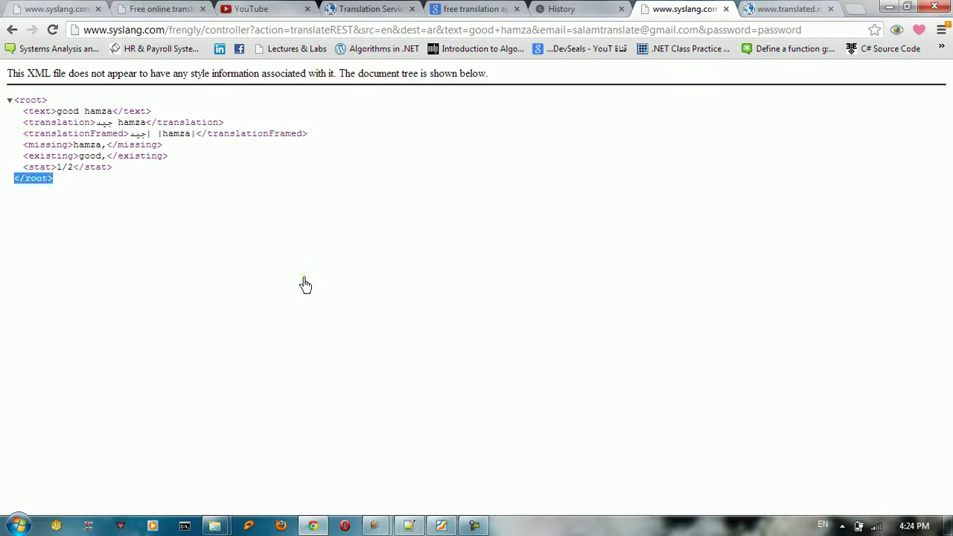